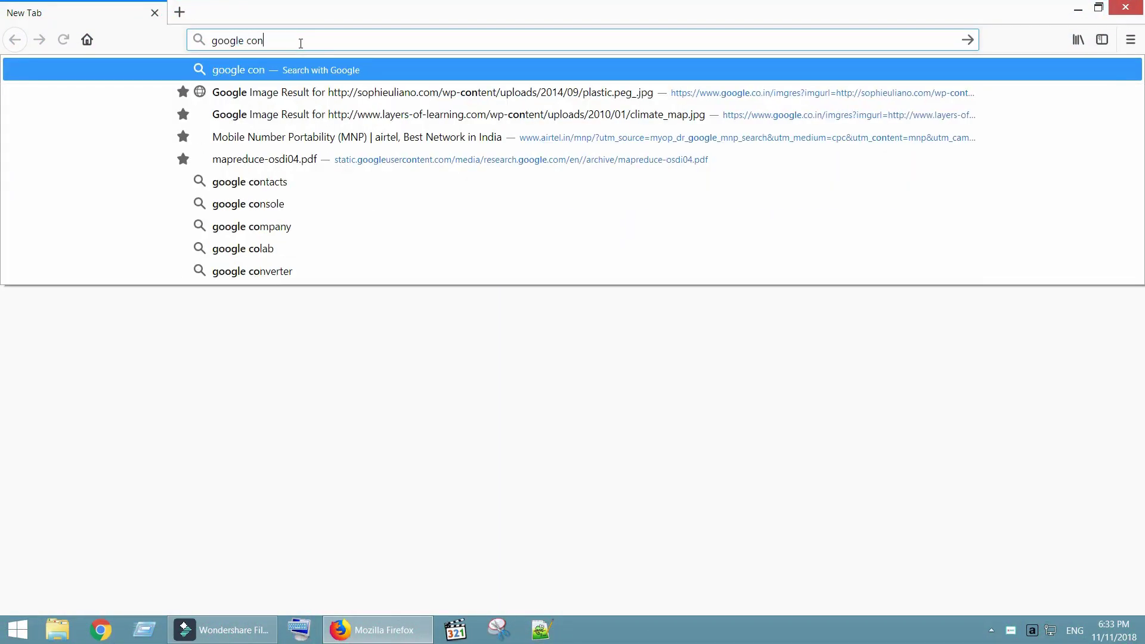
Search Firefox for 'google contacts' and open the Google Contacts site listing four contacts
type("a")
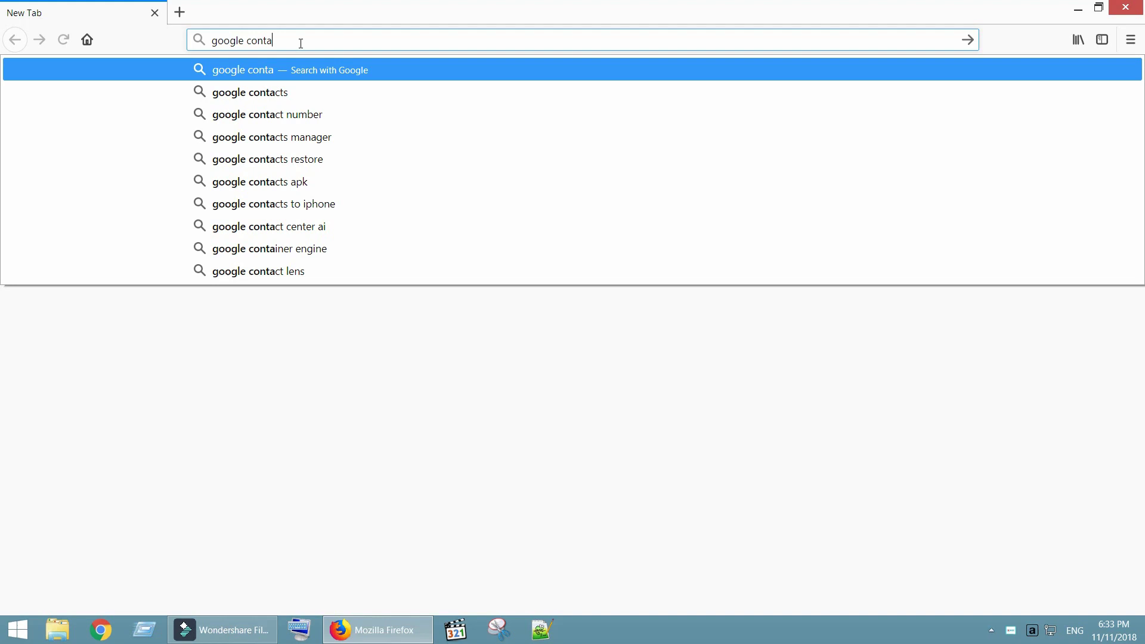
type("cts")
key("Return")
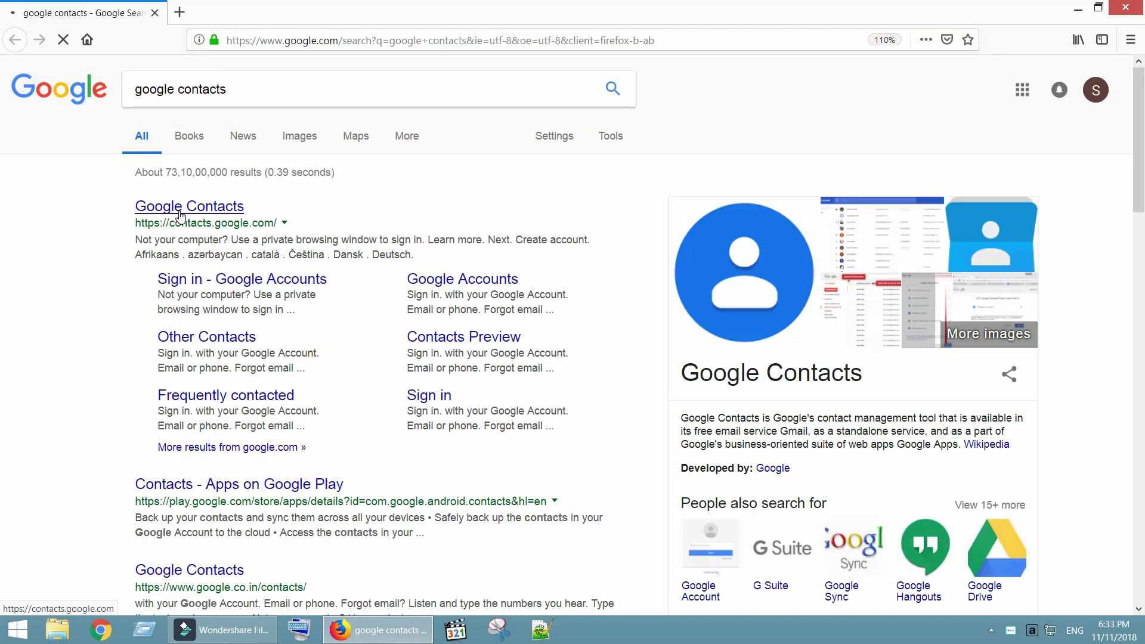
left_click(180, 213)
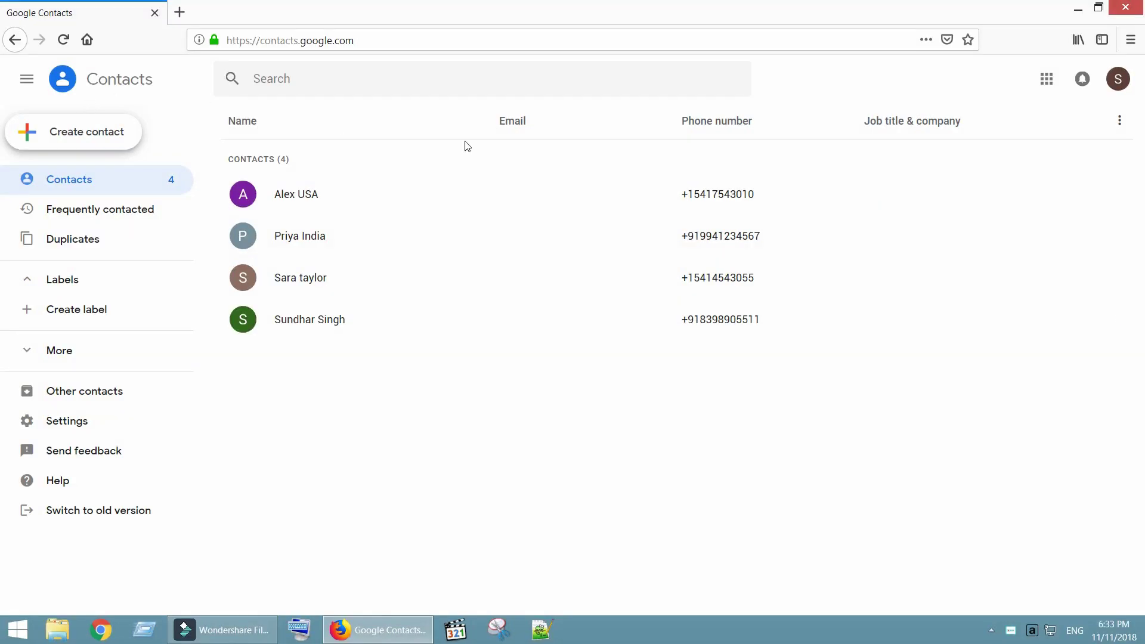
Switch to the second account and export its four contacts as Google CSV contacts.csv
left_click(1118, 80)
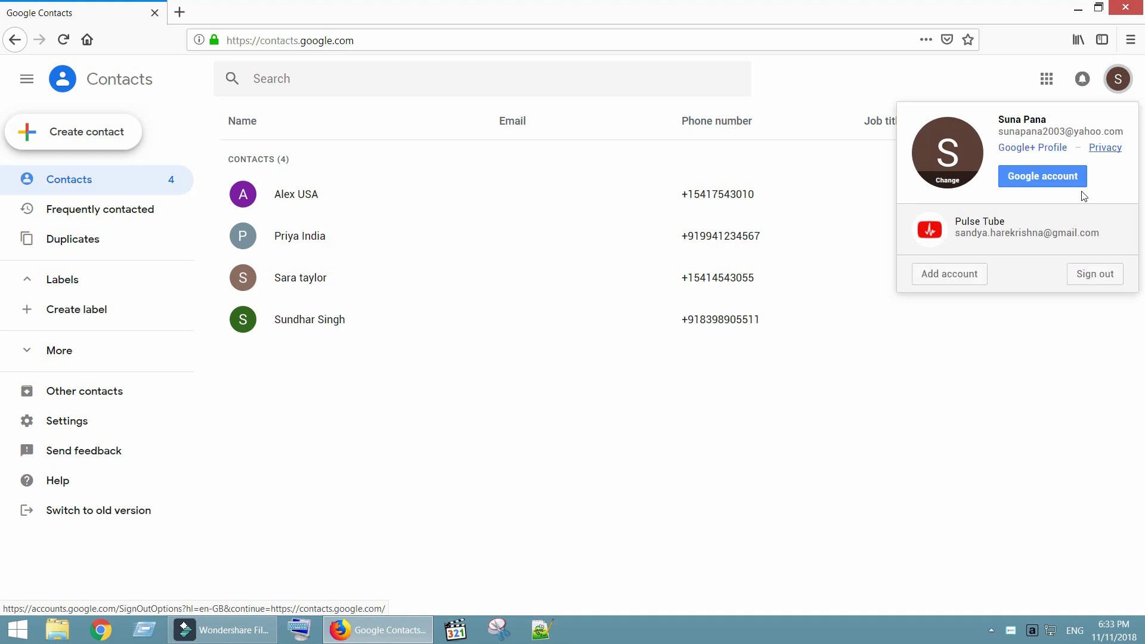
left_click(969, 224)
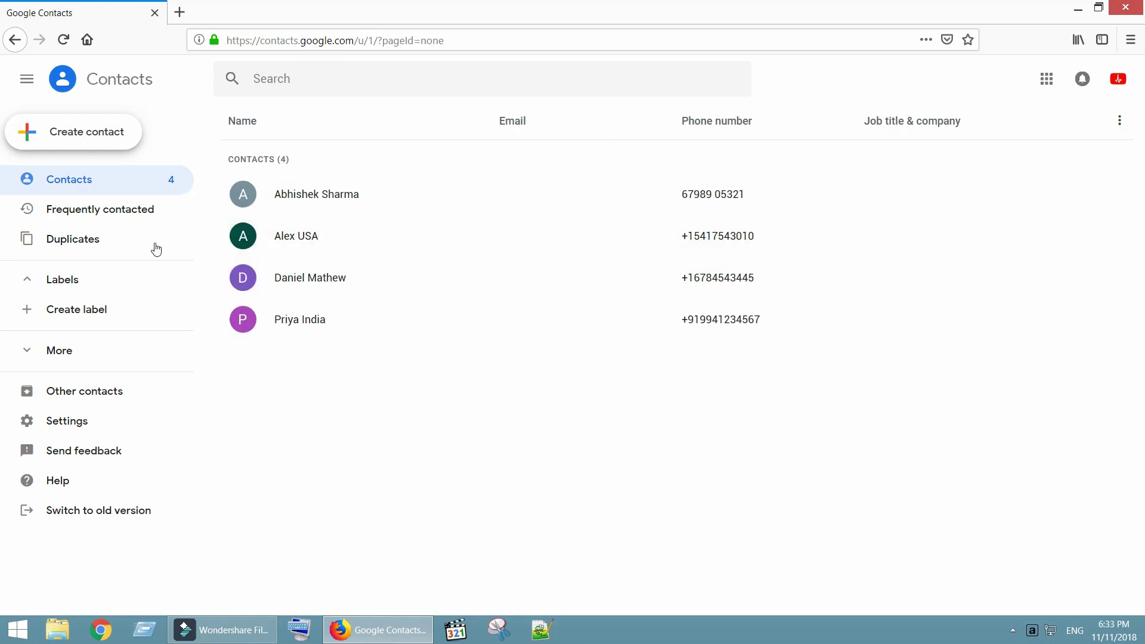
left_click(52, 350)
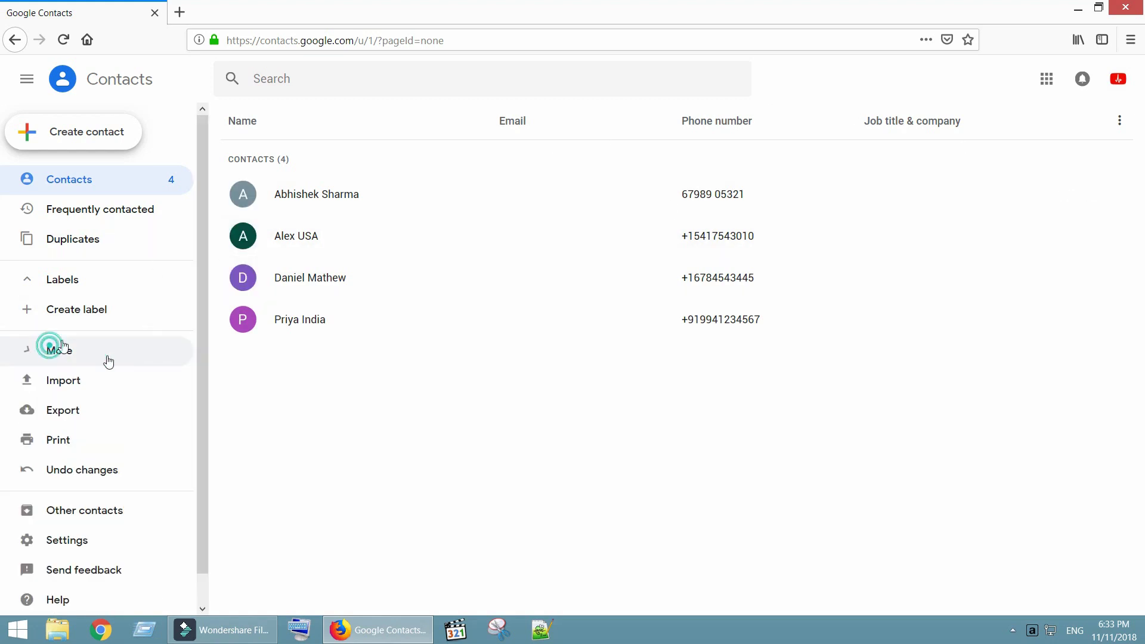
left_click(71, 411)
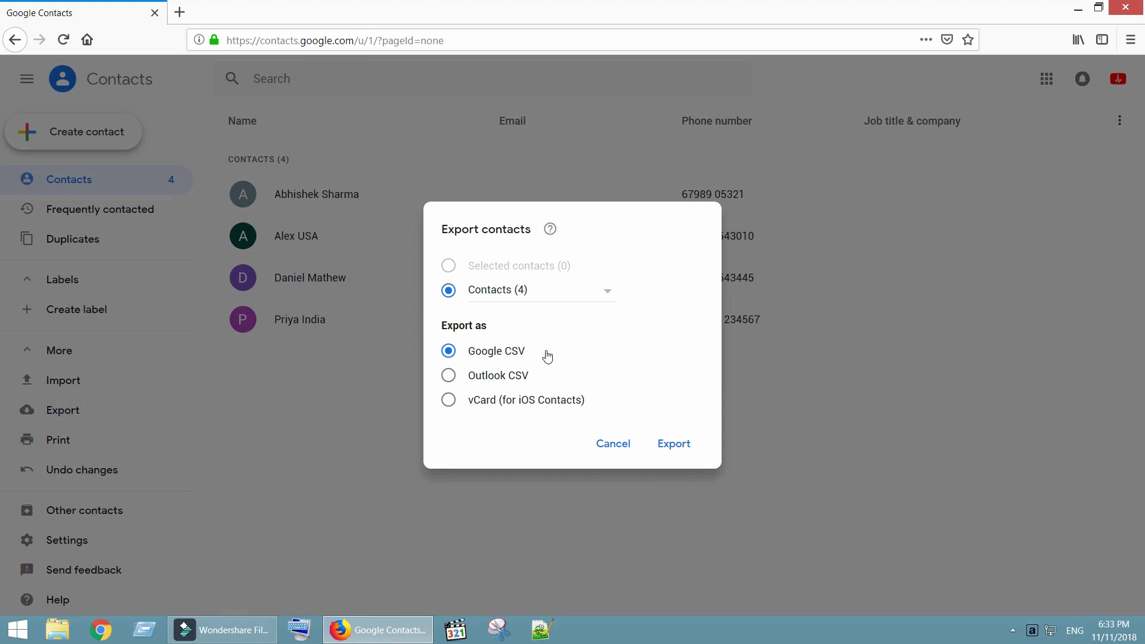
left_click(674, 451)
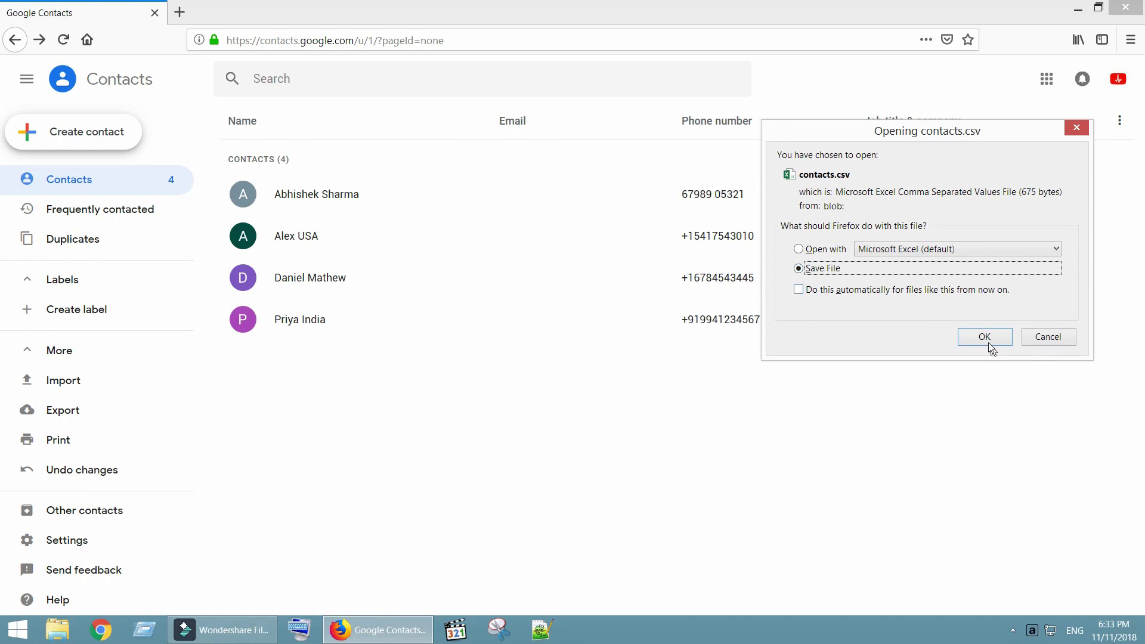
left_click(984, 338)
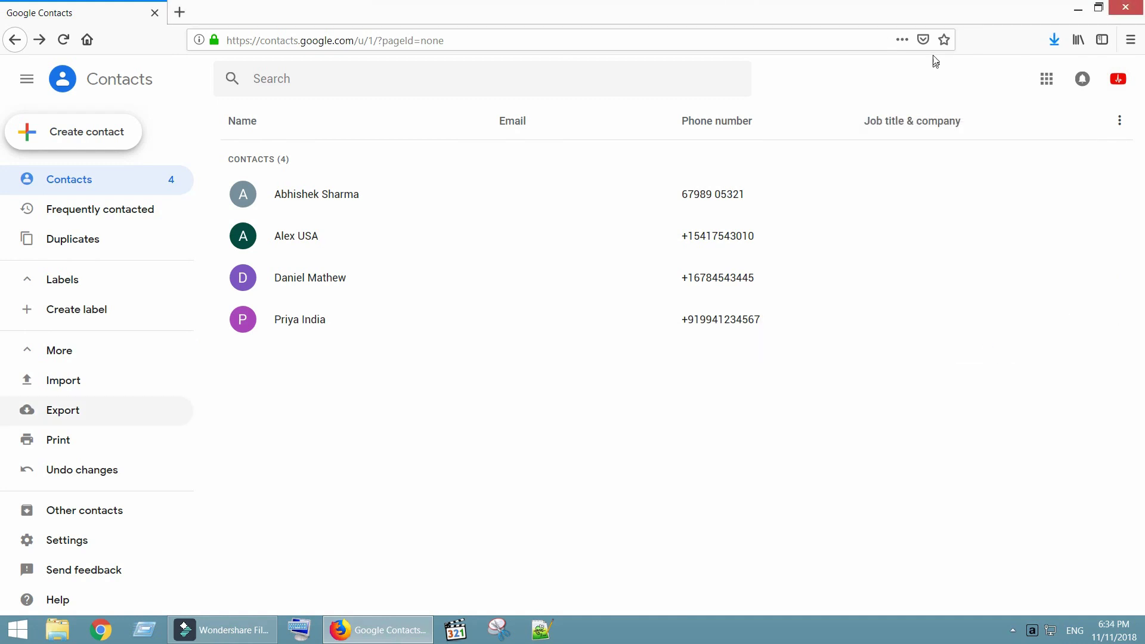
Open the folder containing contacts.csv, then switch back to the primary account
left_click(1055, 40)
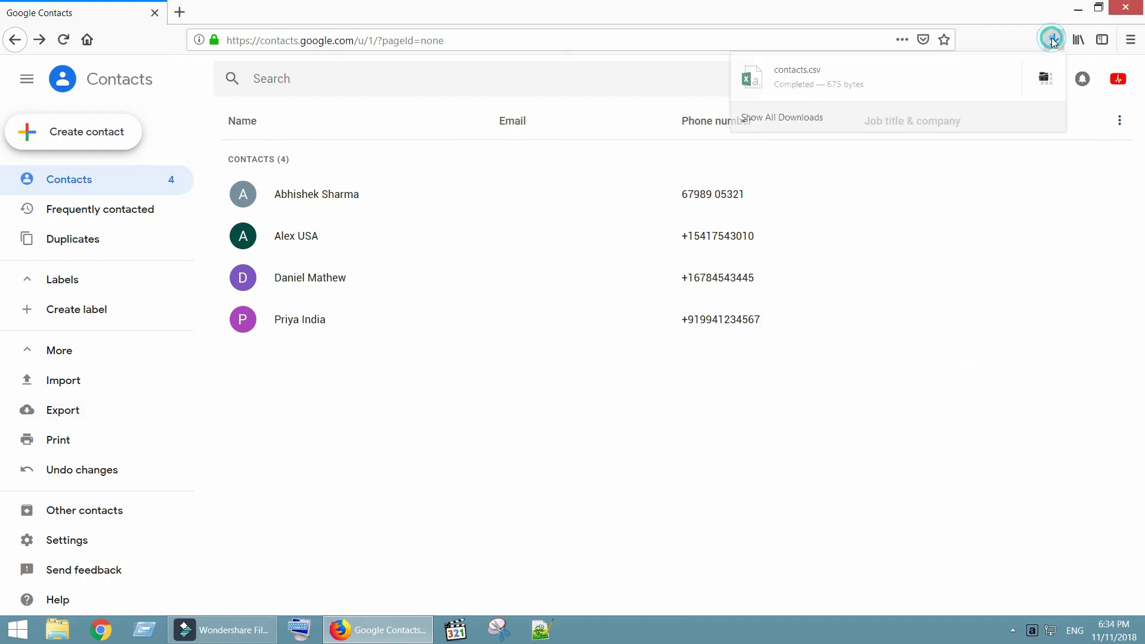
left_click(1045, 79)
left_click(1077, 7)
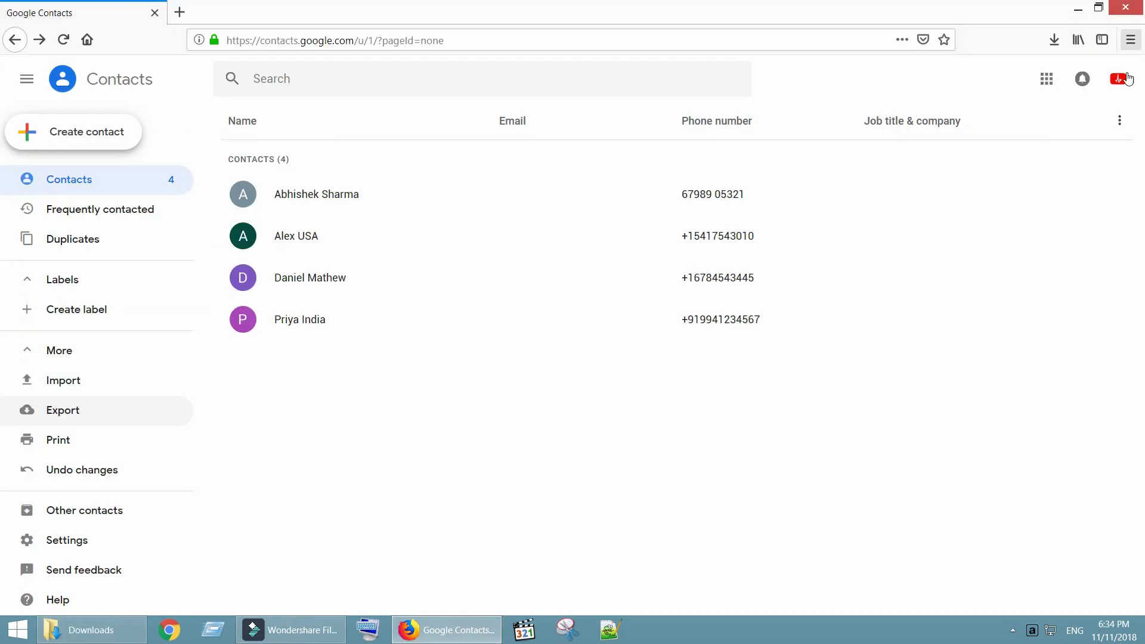
left_click(1119, 79)
left_click(951, 224)
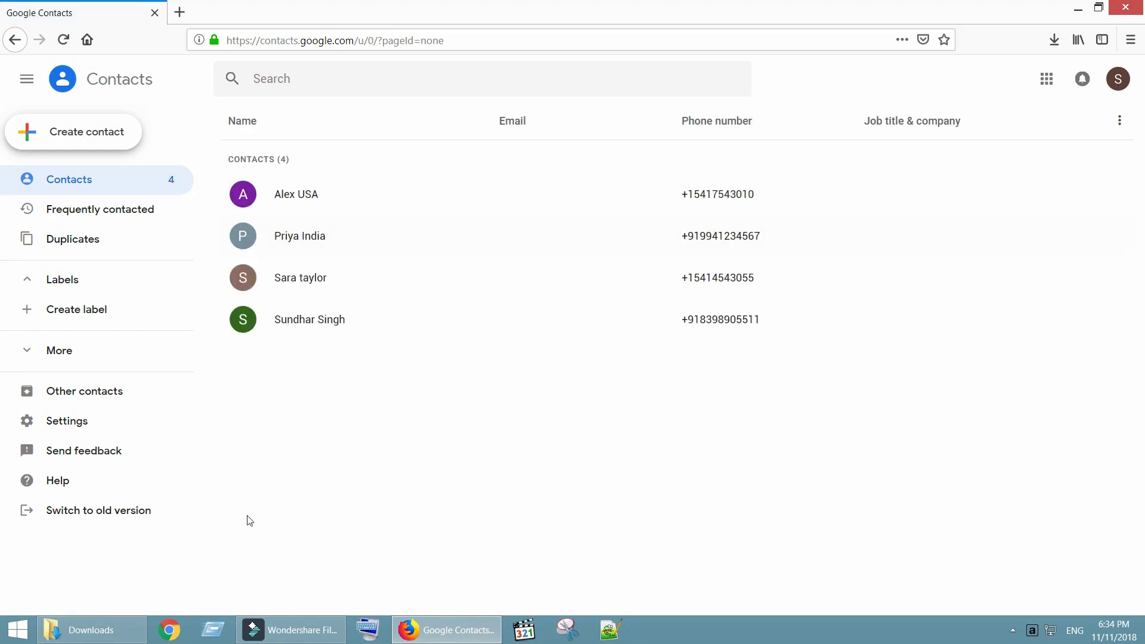
Import pulse contacts.csv from Downloads, adding four contacts under the Imported on 11/11 label
left_click(26, 356)
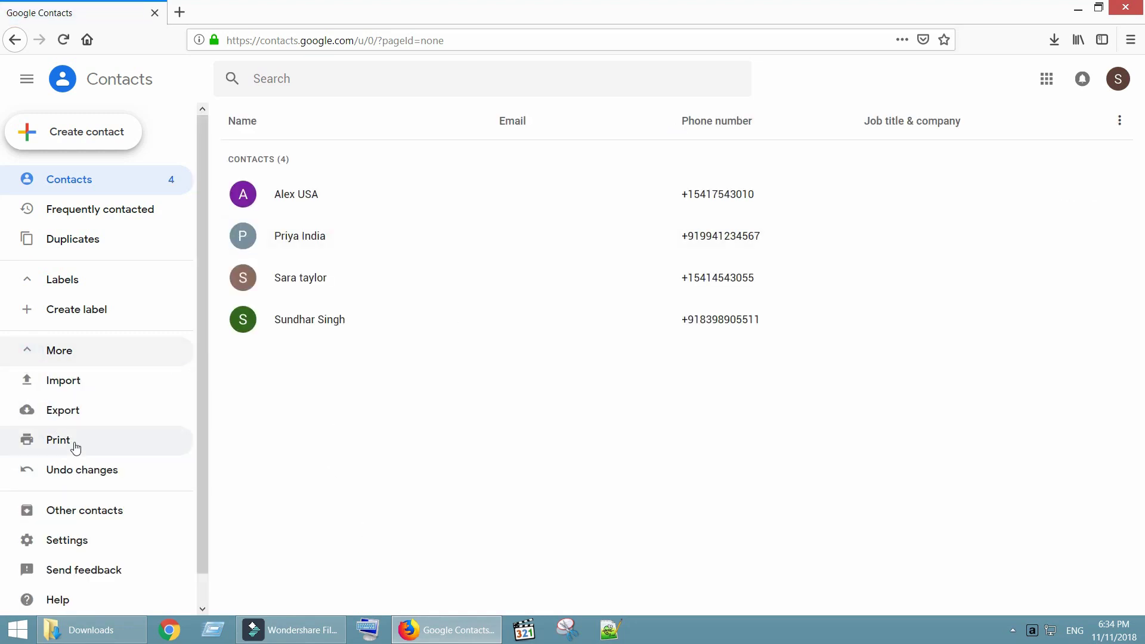
left_click(72, 382)
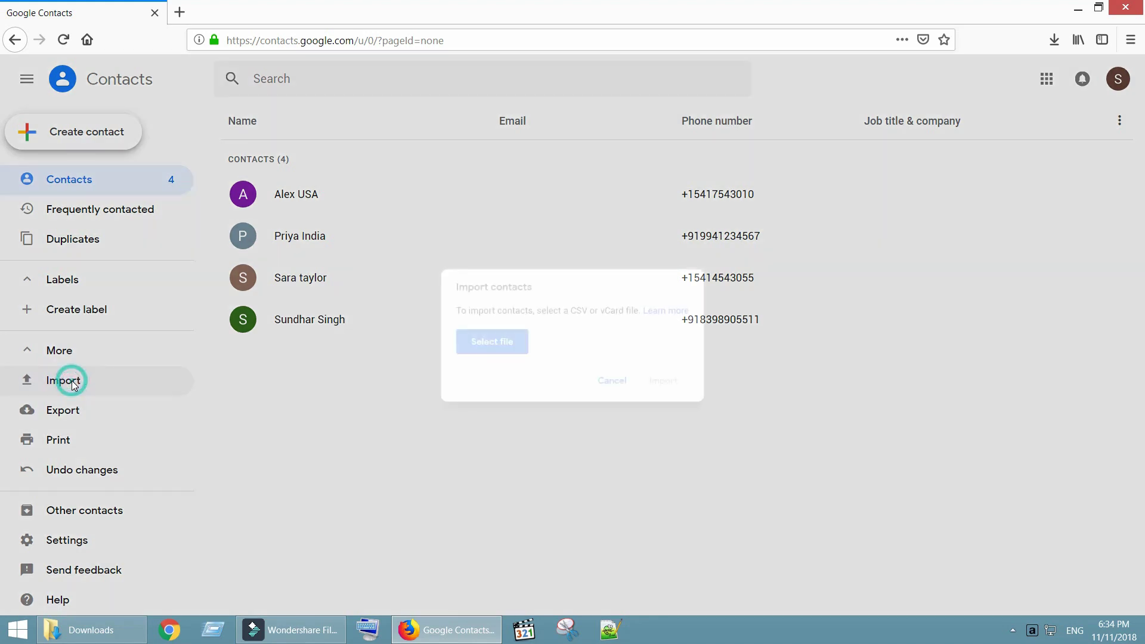
left_click(473, 350)
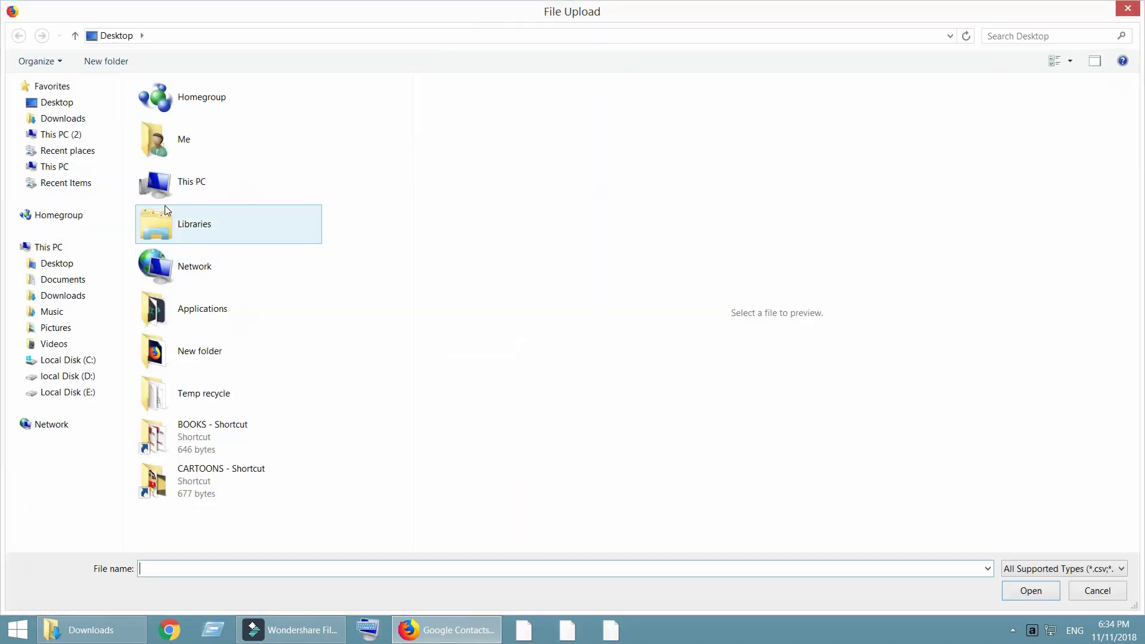
left_click(78, 297)
double_click(184, 156)
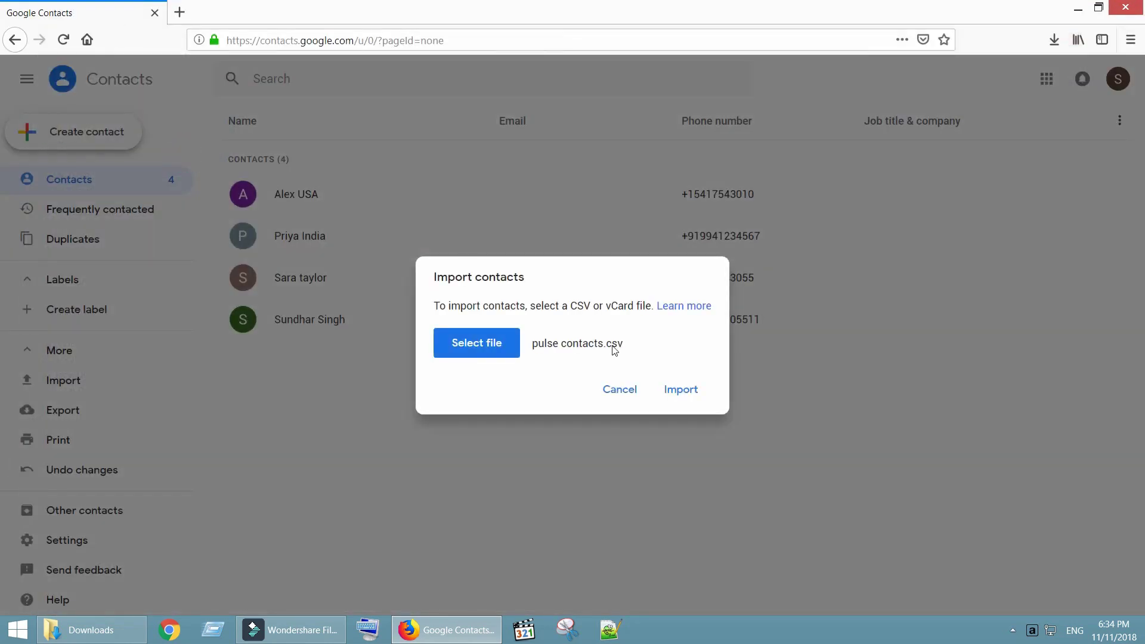
left_click(680, 389)
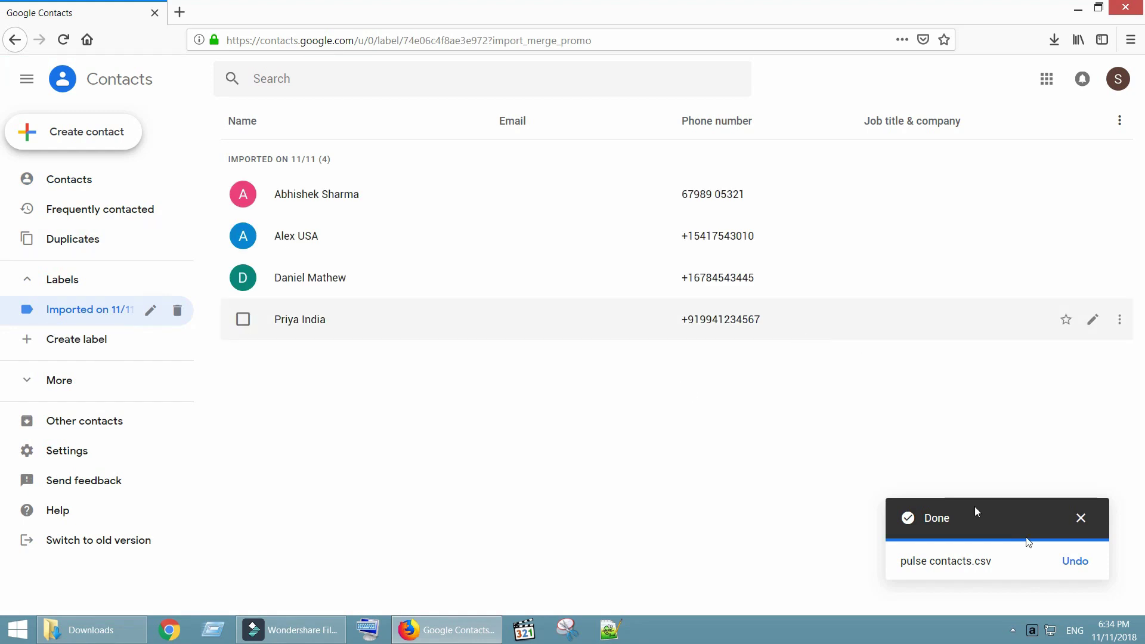
left_click(1082, 523)
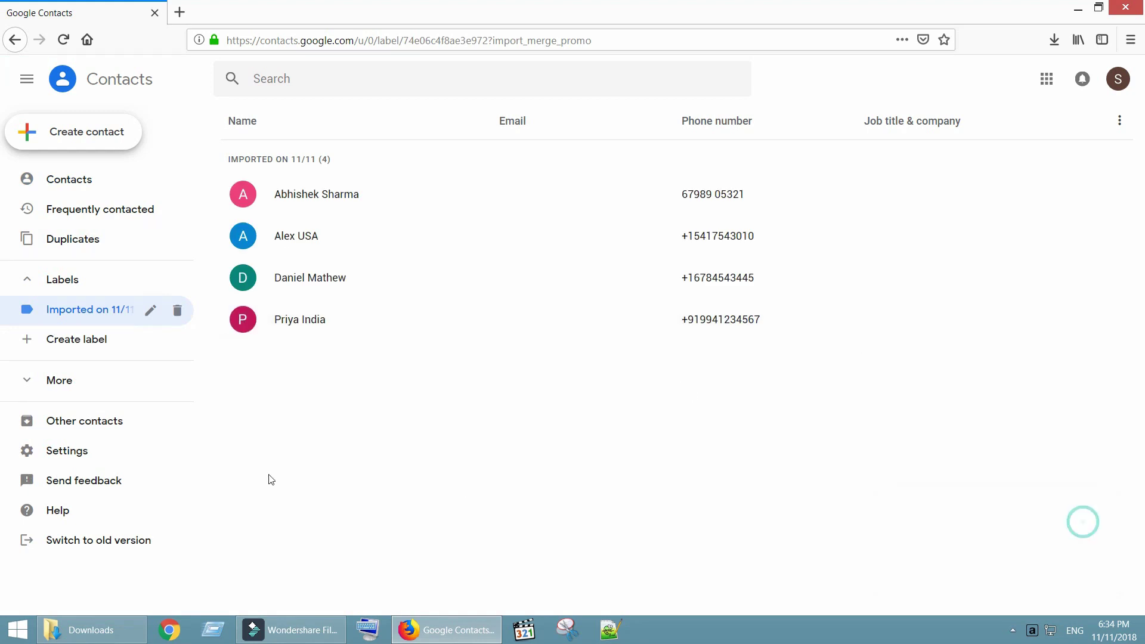
Merge all duplicates, the Alex USA and Priya India pairs, leaving six contacts
left_click(84, 184)
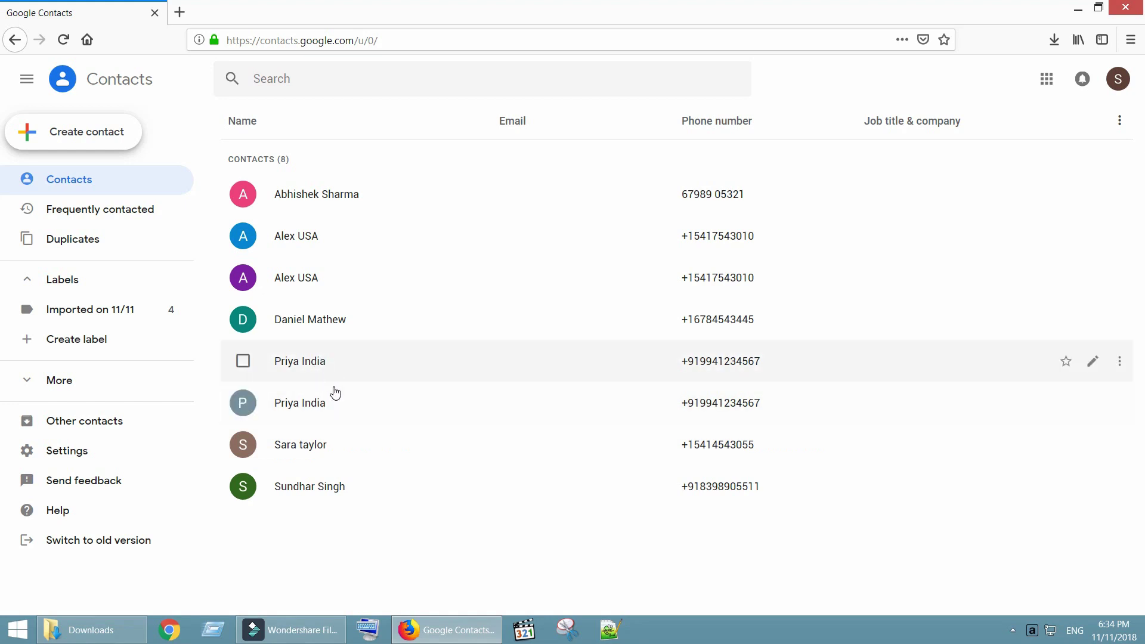
left_click(125, 245)
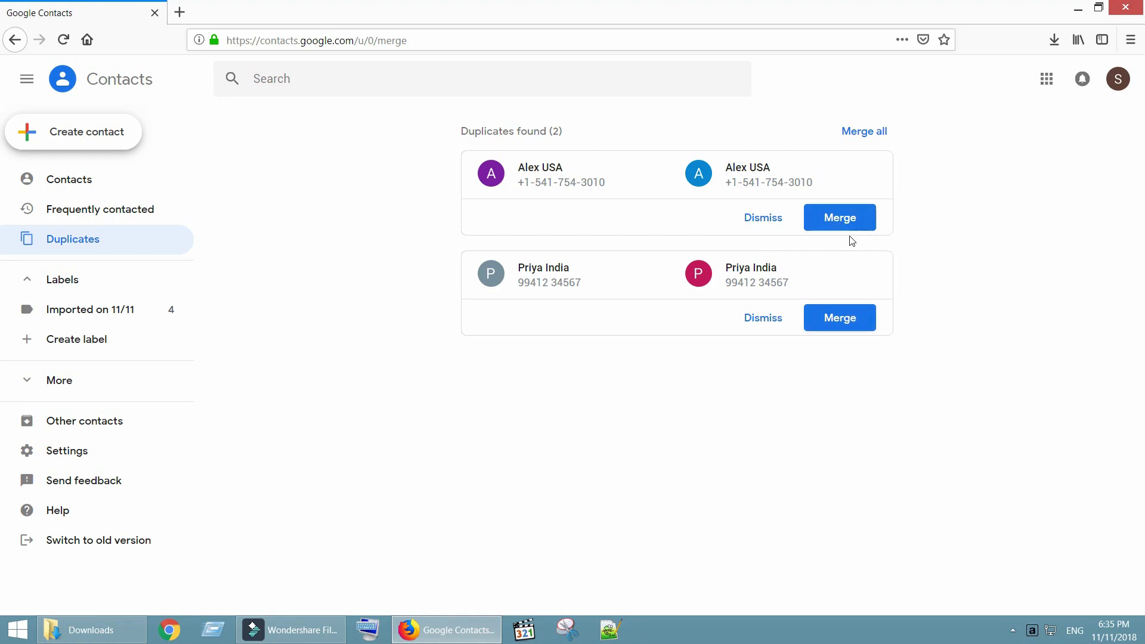
left_click(868, 135)
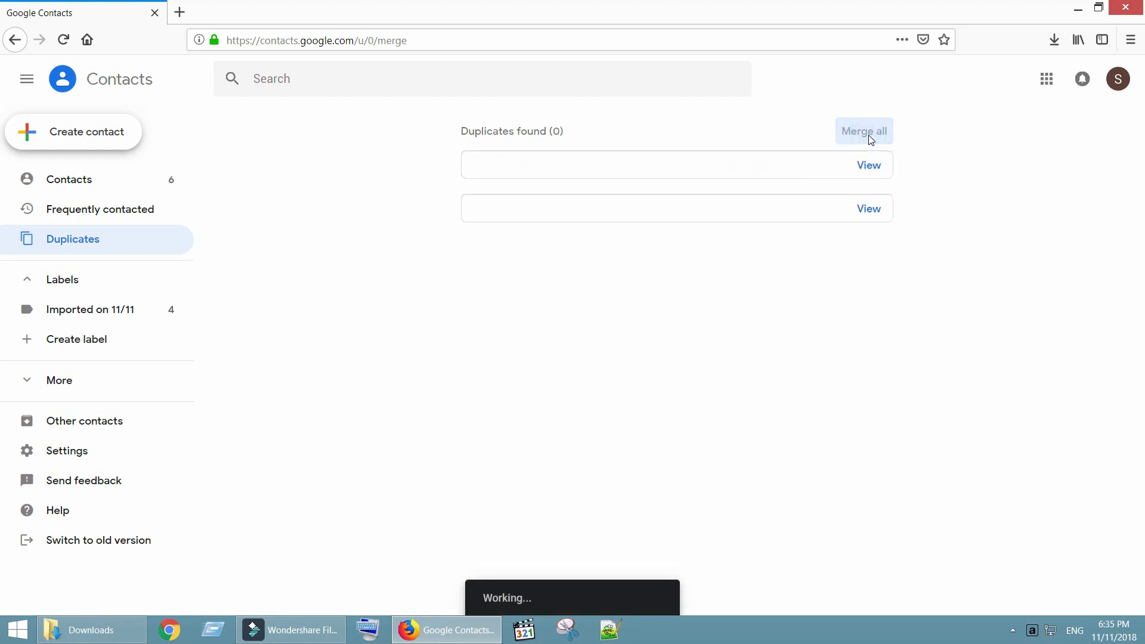
left_click(70, 180)
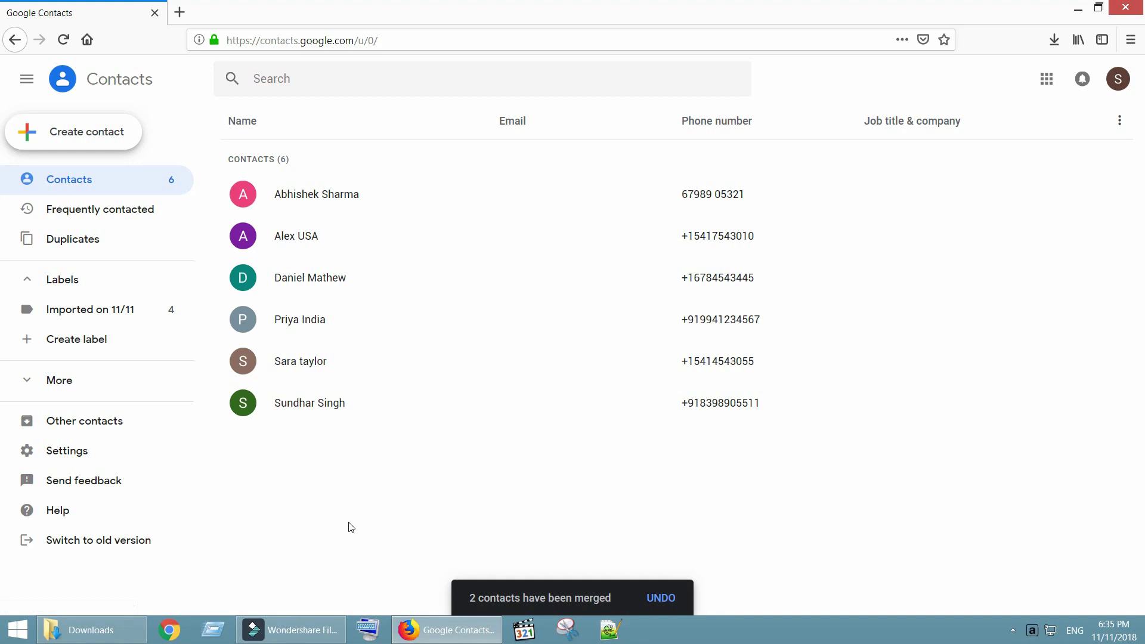
Delete the Imported on 11/11 label, choosing to keep all its contacts
mouse_move(77, 314)
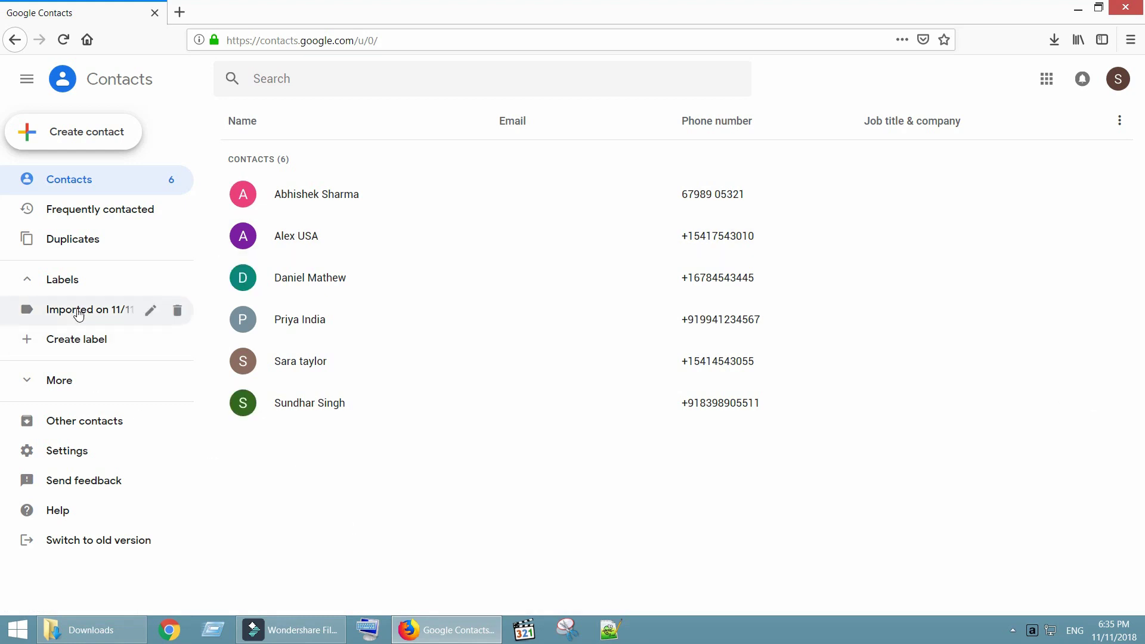
left_click(177, 311)
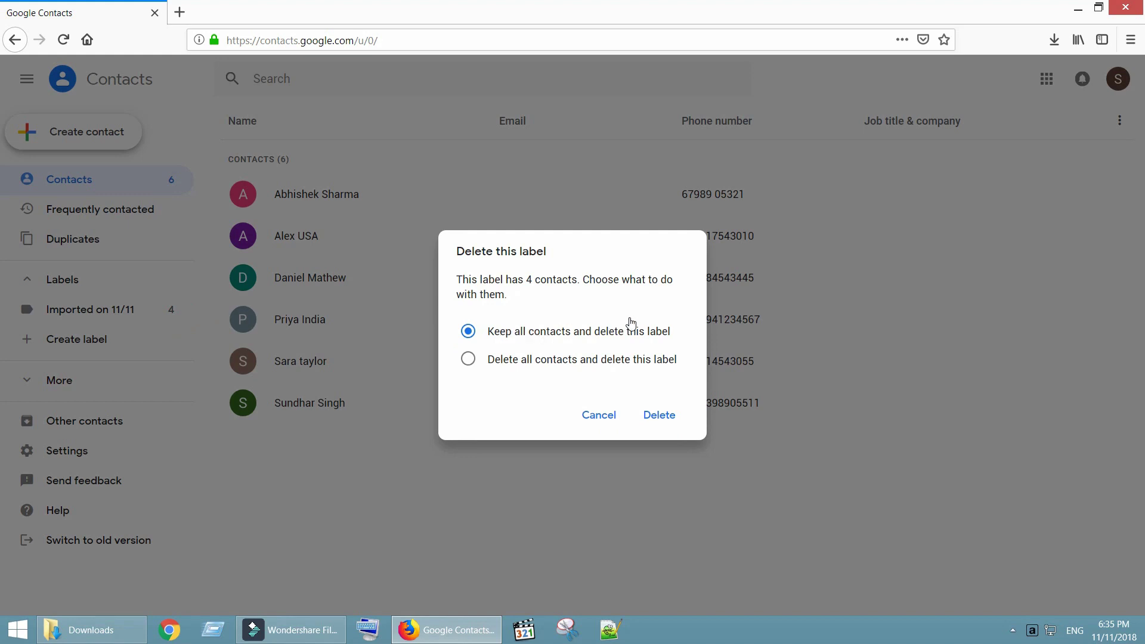
left_click(666, 420)
On the secondary account, select all four contacts and delete them
left_click(1117, 78)
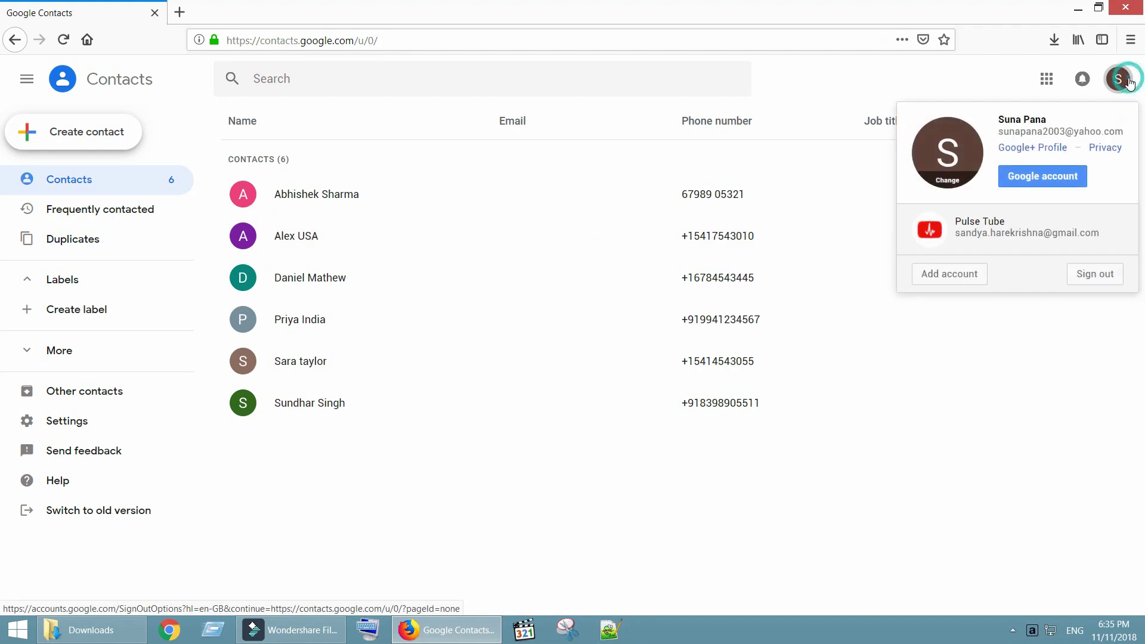
left_click(995, 223)
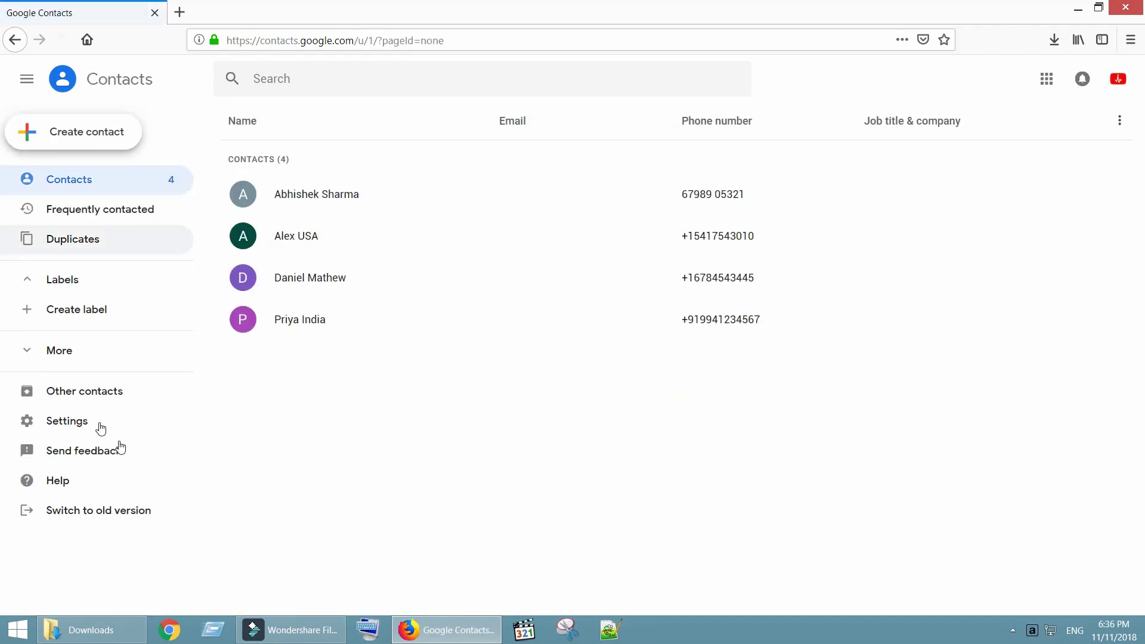
left_click(243, 235)
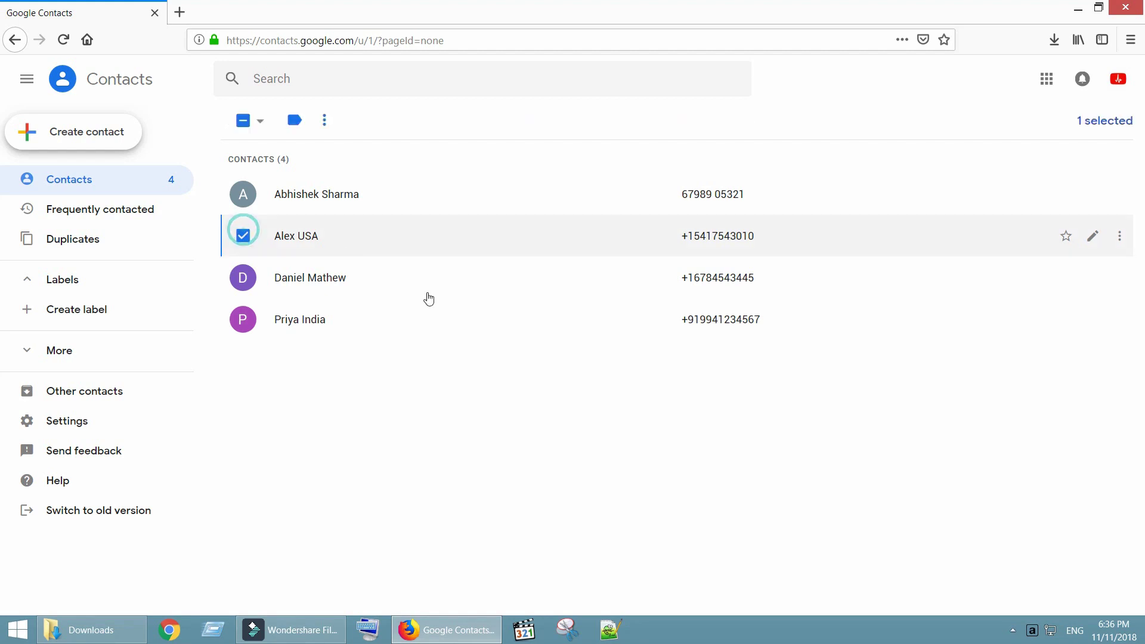
left_click(262, 123)
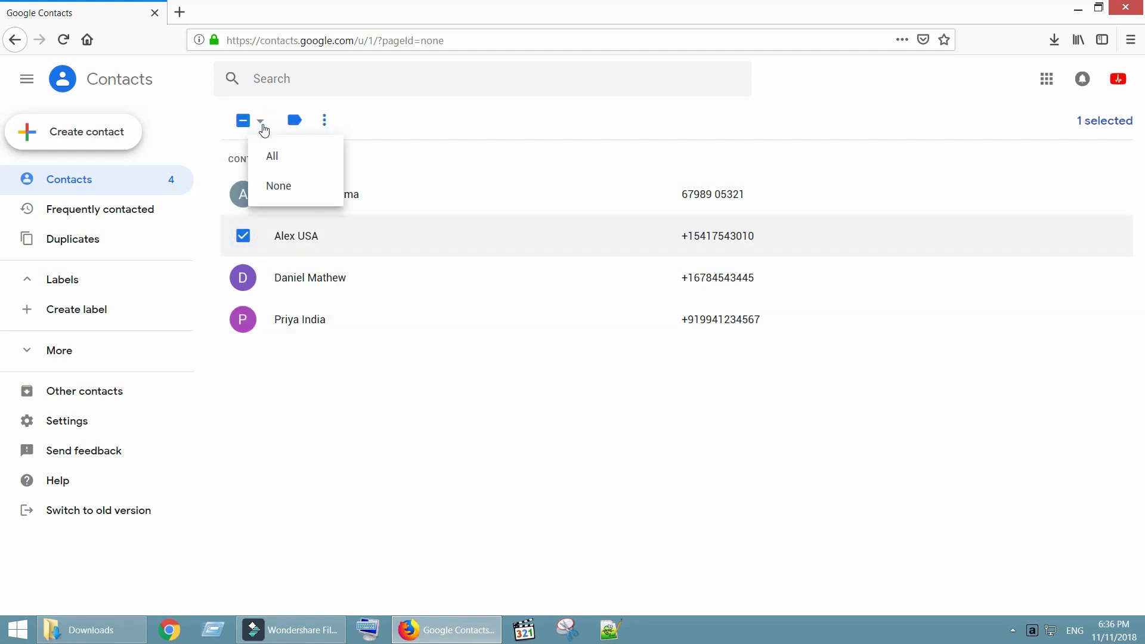
left_click(271, 154)
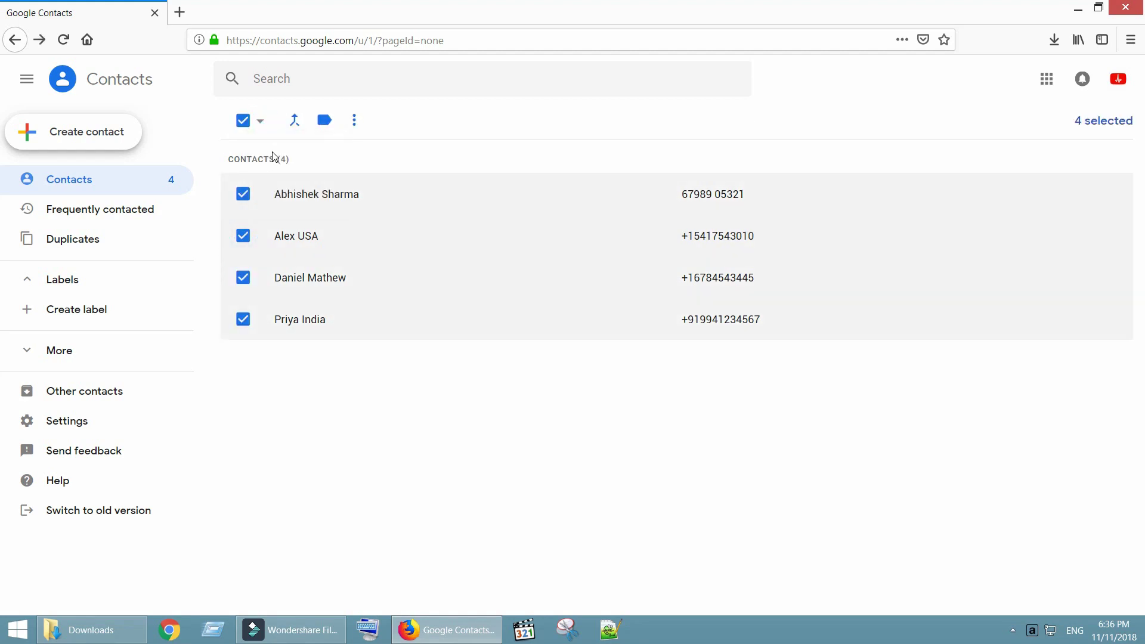
left_click(355, 124)
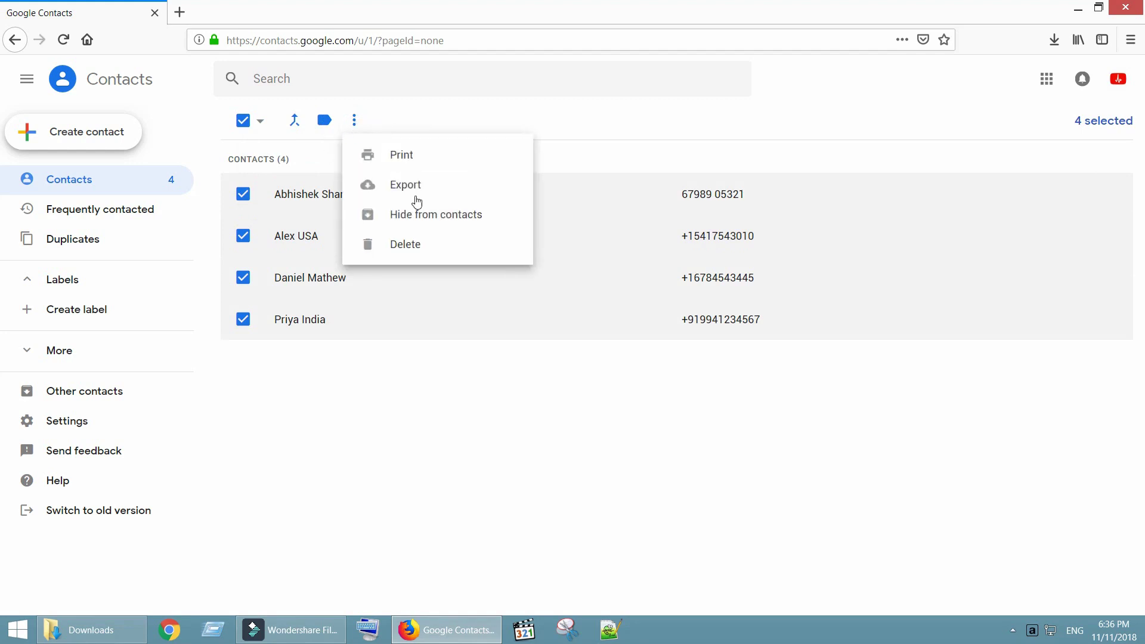
left_click(425, 253)
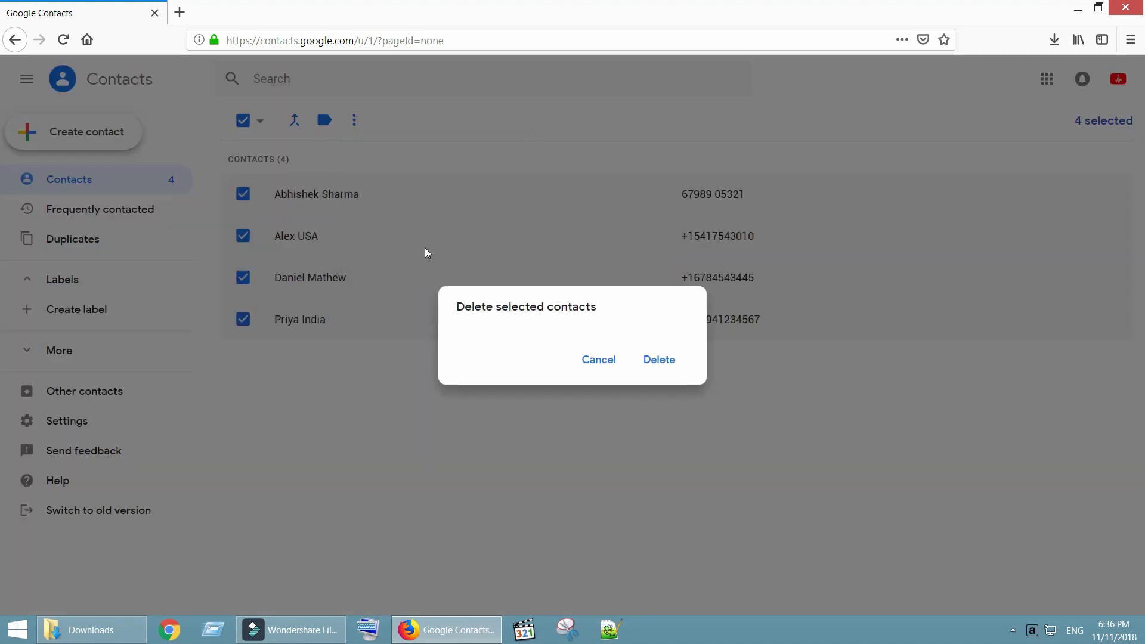
left_click(667, 366)
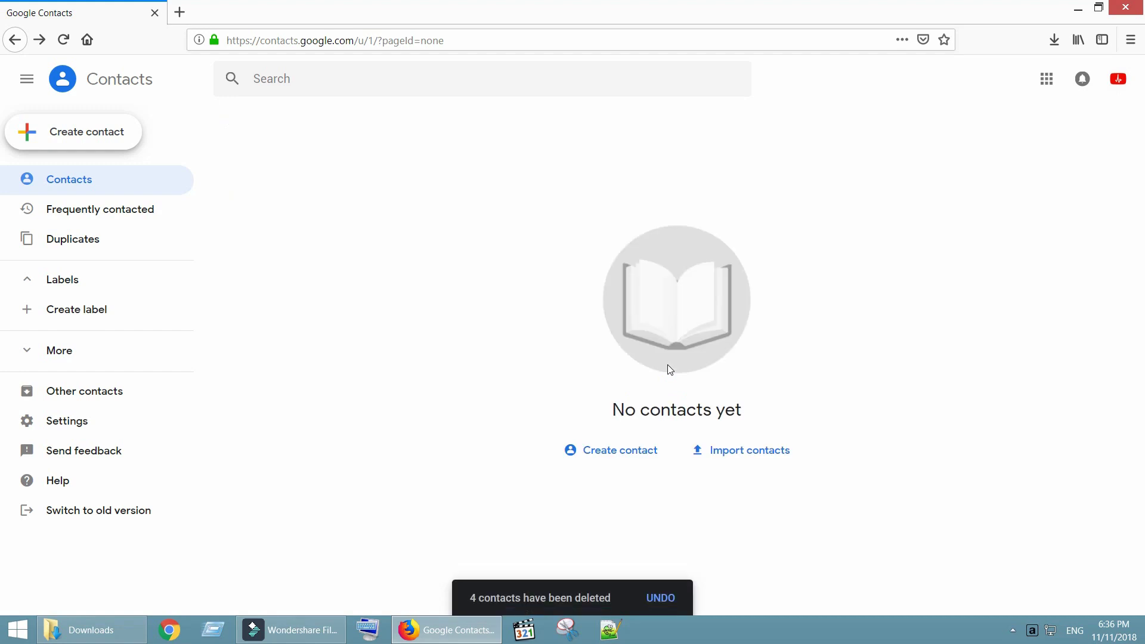
left_click(1118, 78)
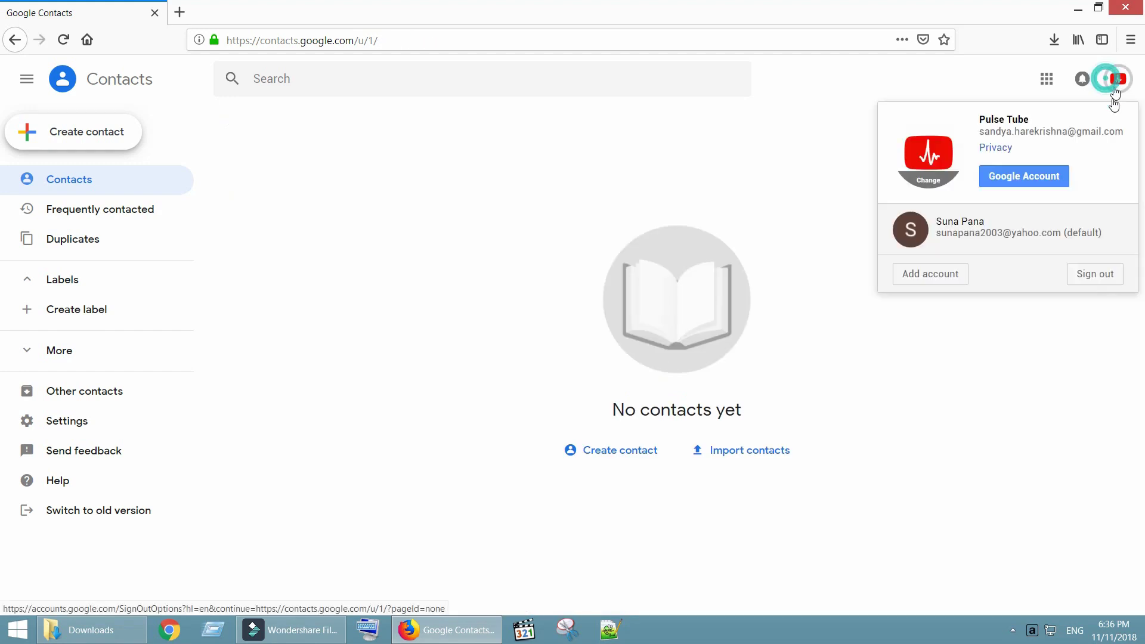
Choose the default primary account from the account menu
left_click(977, 232)
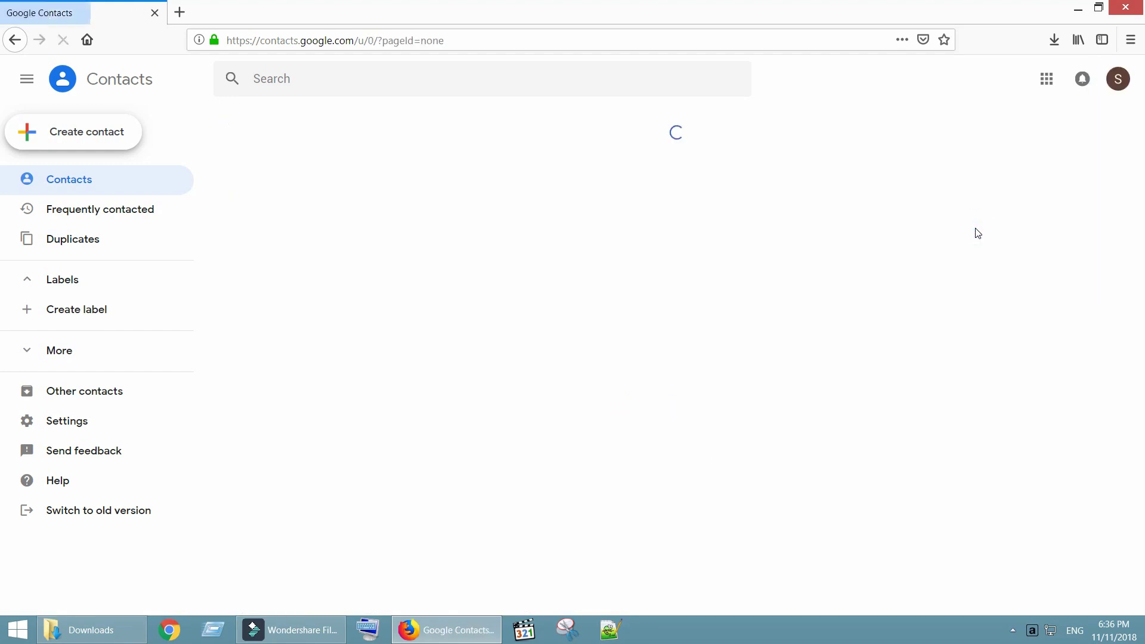